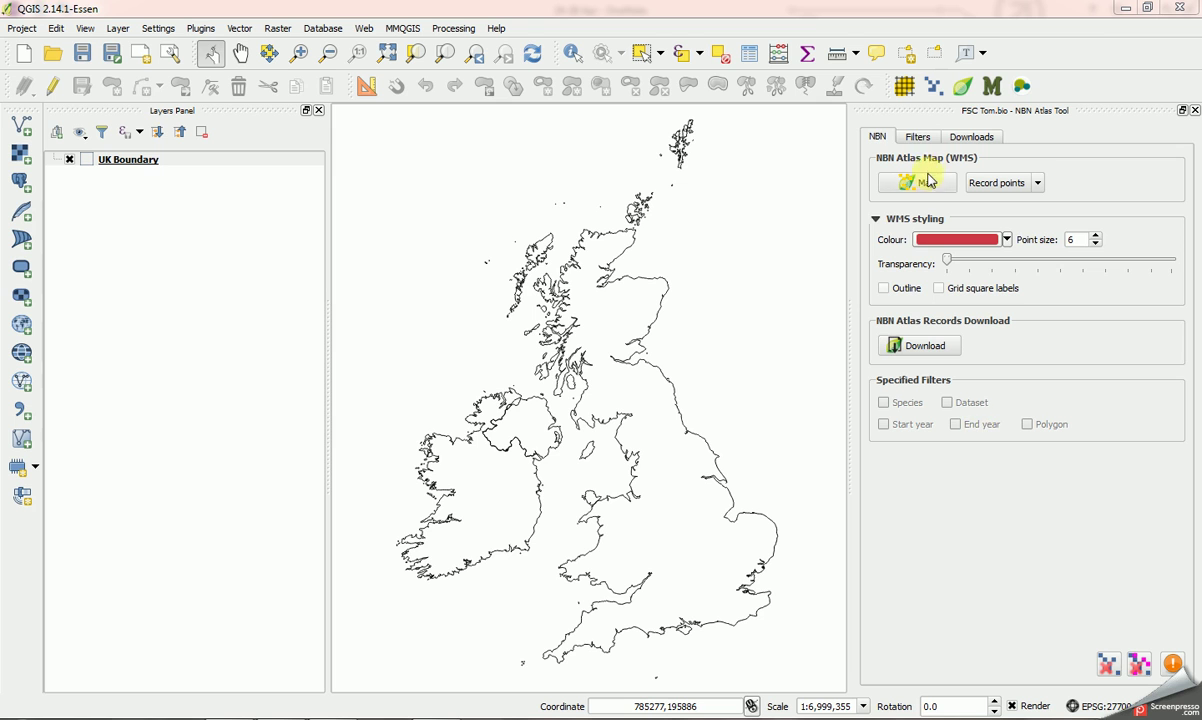
Step: Search the Filters tab's taxon box for 'bombus' and expand the fuzzy matches
left_click(916, 140)
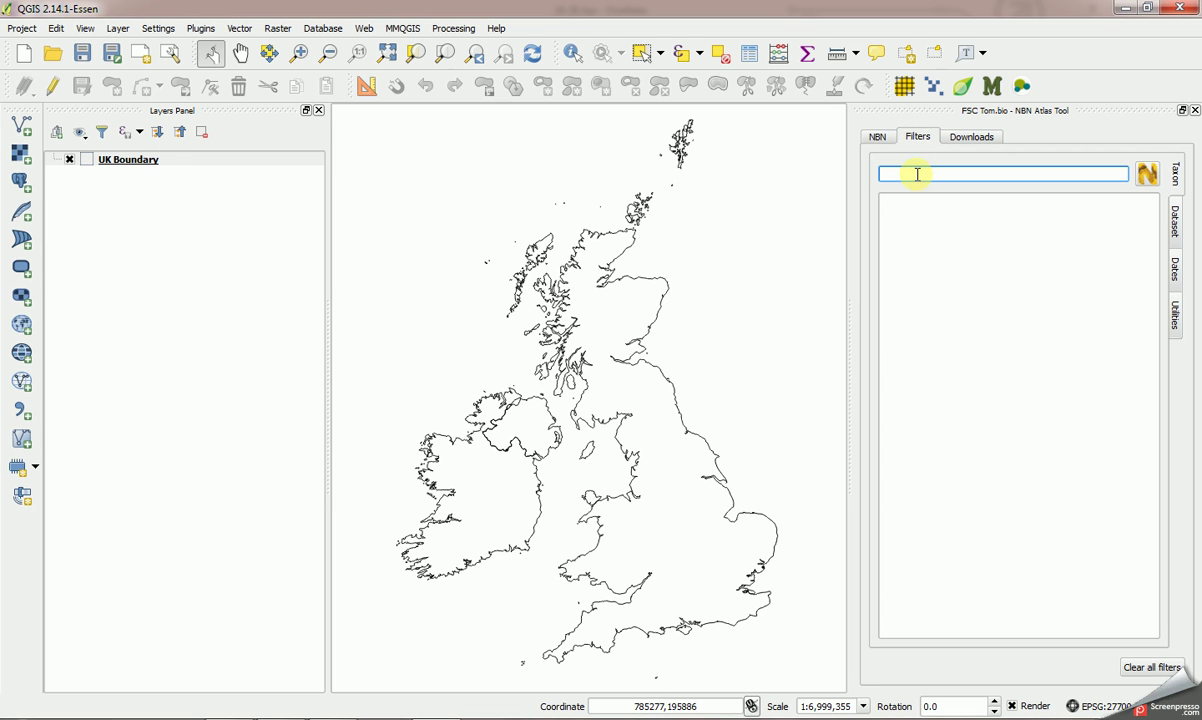
type("bombus")
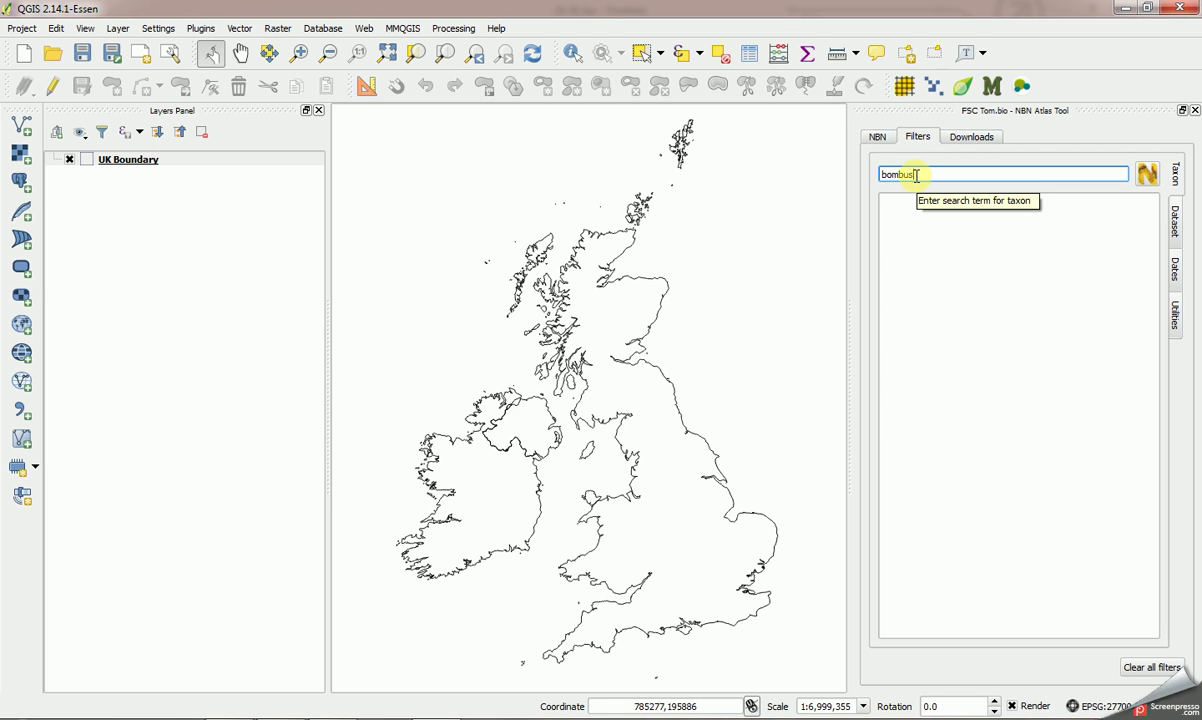
left_click(1147, 174)
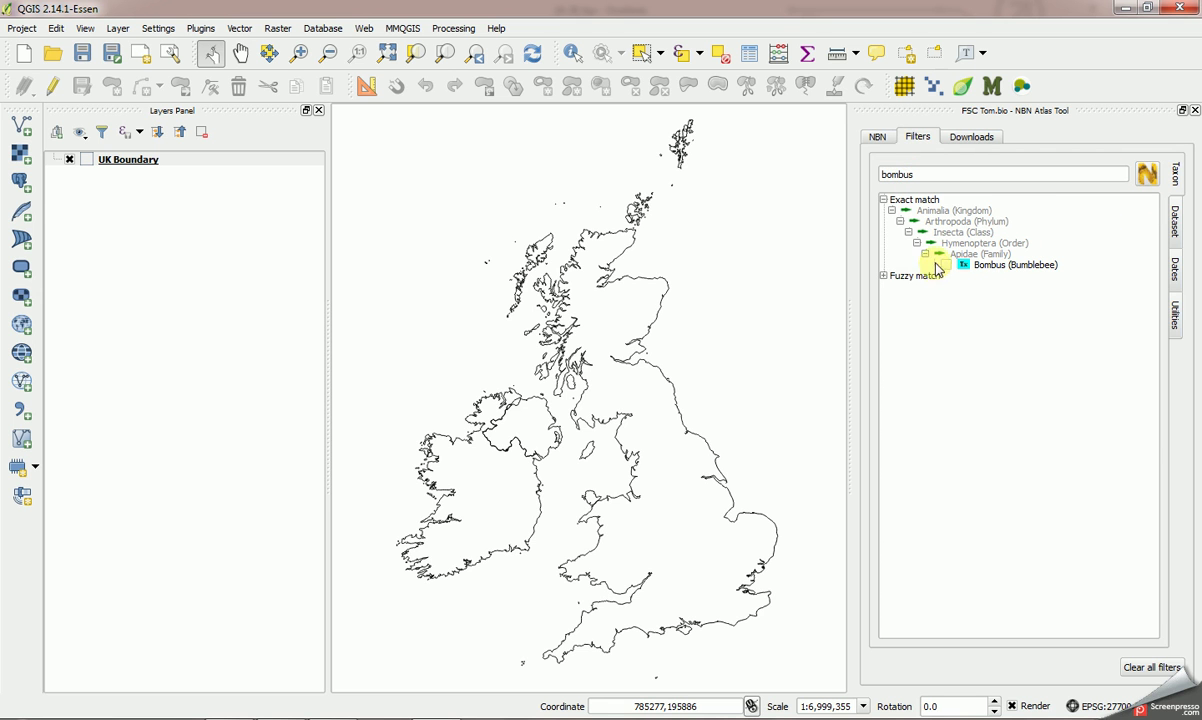
left_click(885, 277)
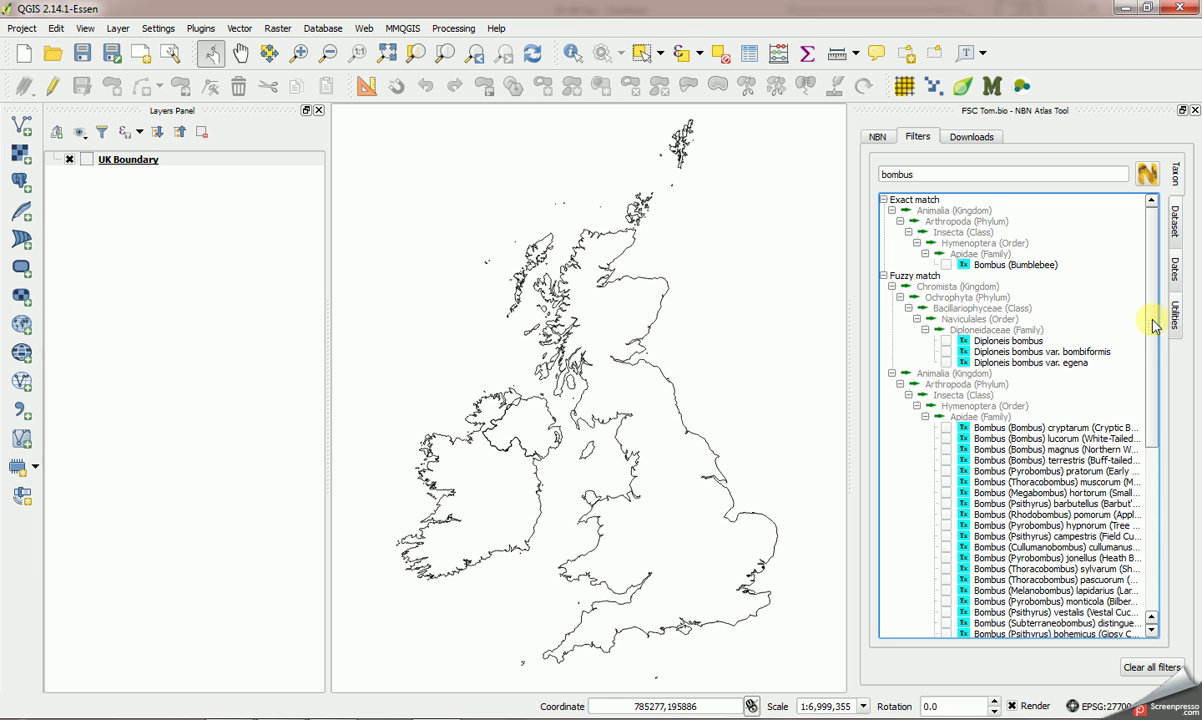
Step: Filter to Bombus (Bombus) terrestris and save its records as 'Bombus (Bombus) terrestris.csv' in Temp
left_click(947, 461)
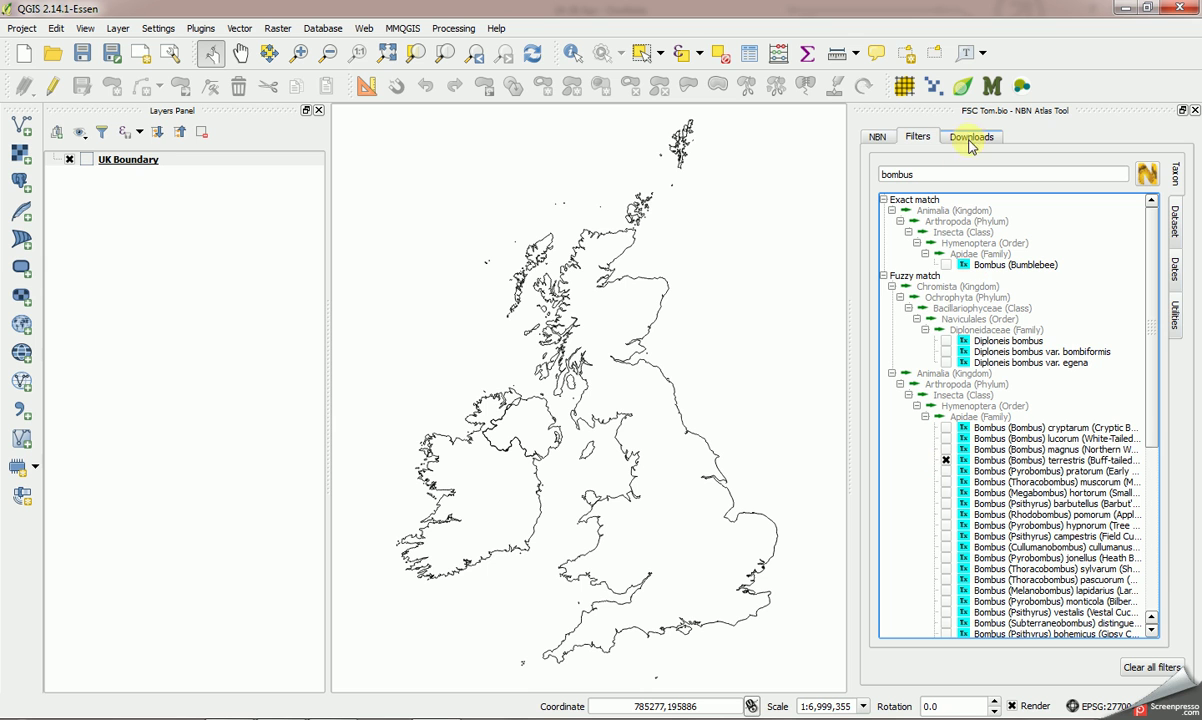
left_click(874, 138)
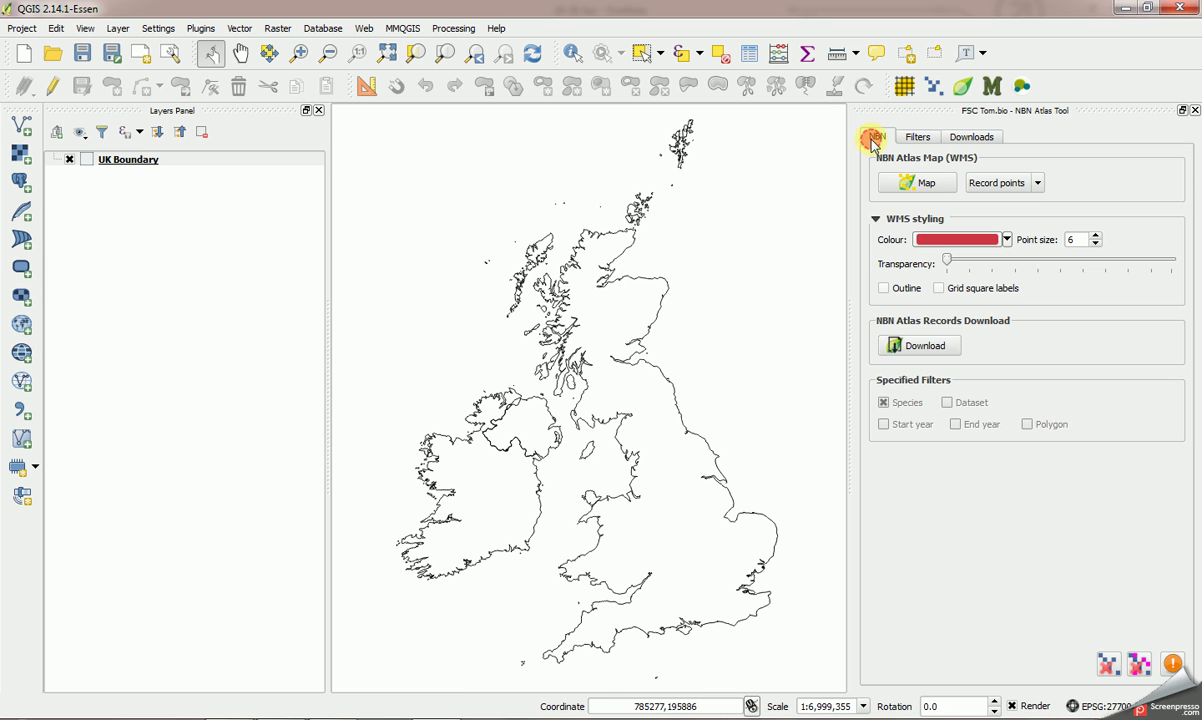
left_click(925, 346)
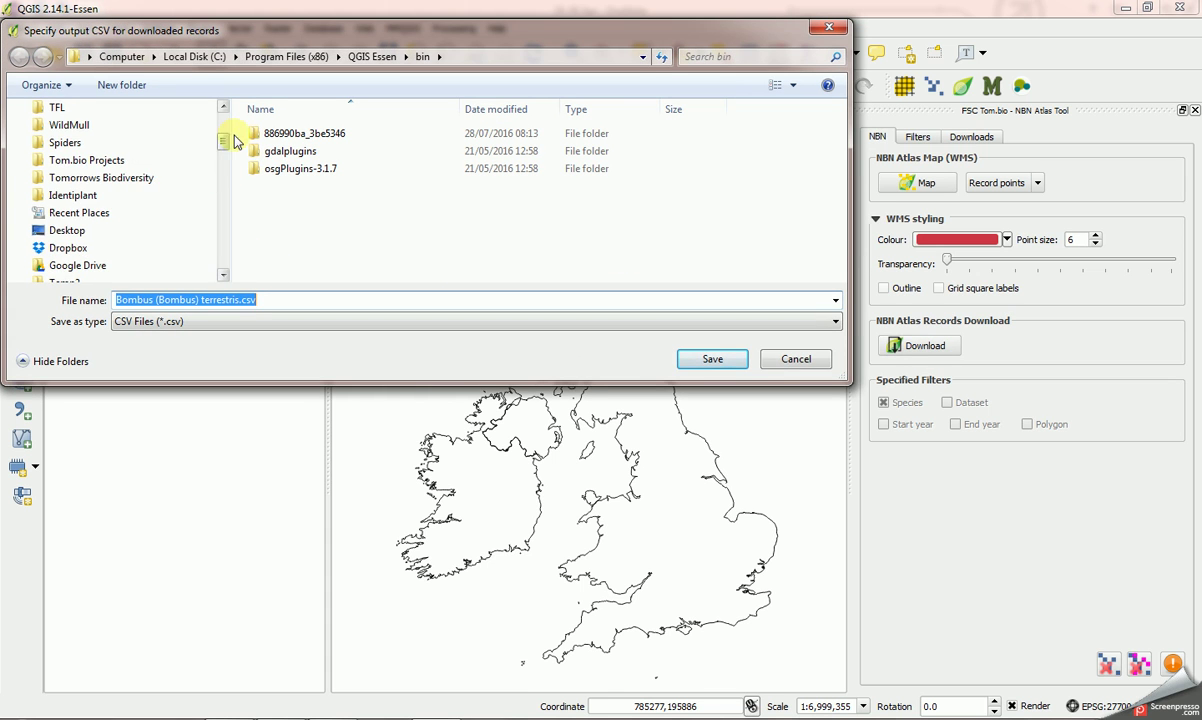
scroll(226, 145, "up", 3)
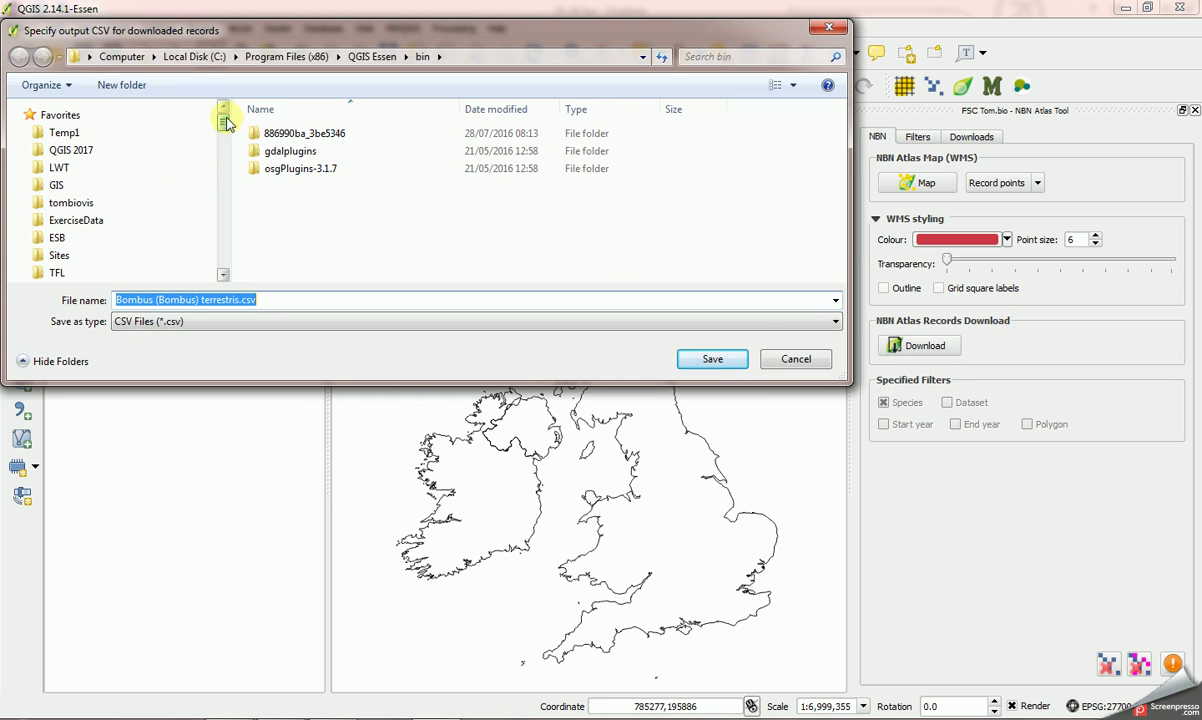
left_click(88, 134)
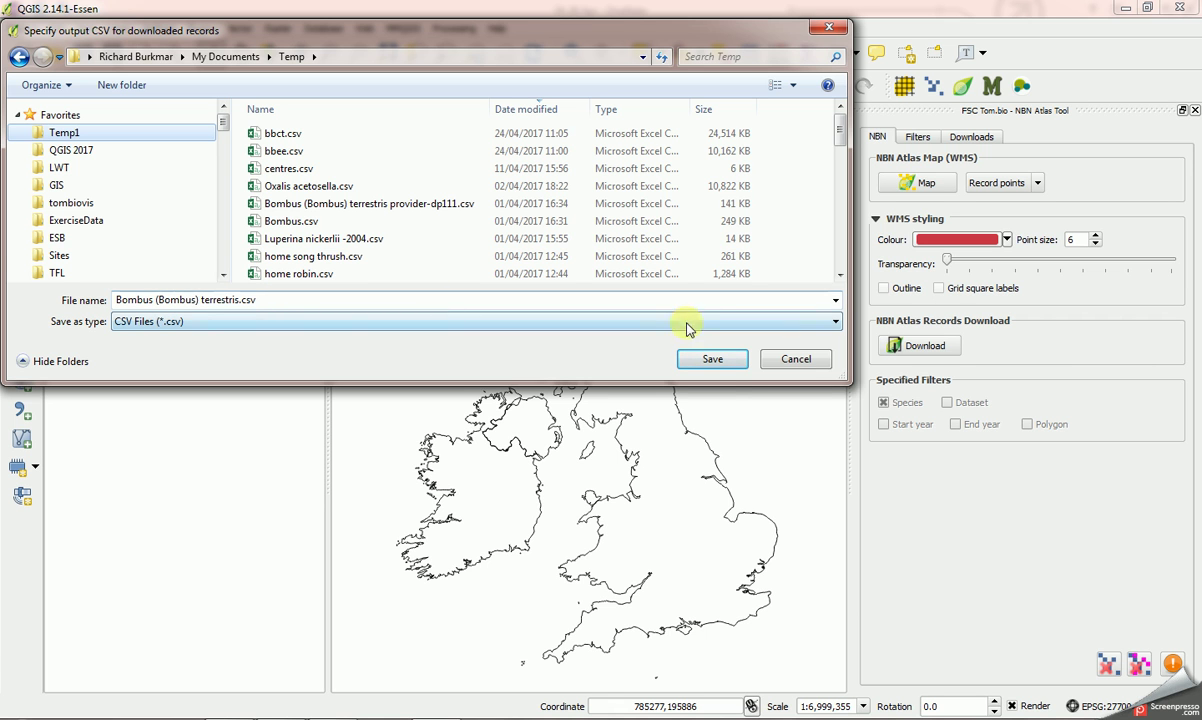
left_click(710, 358)
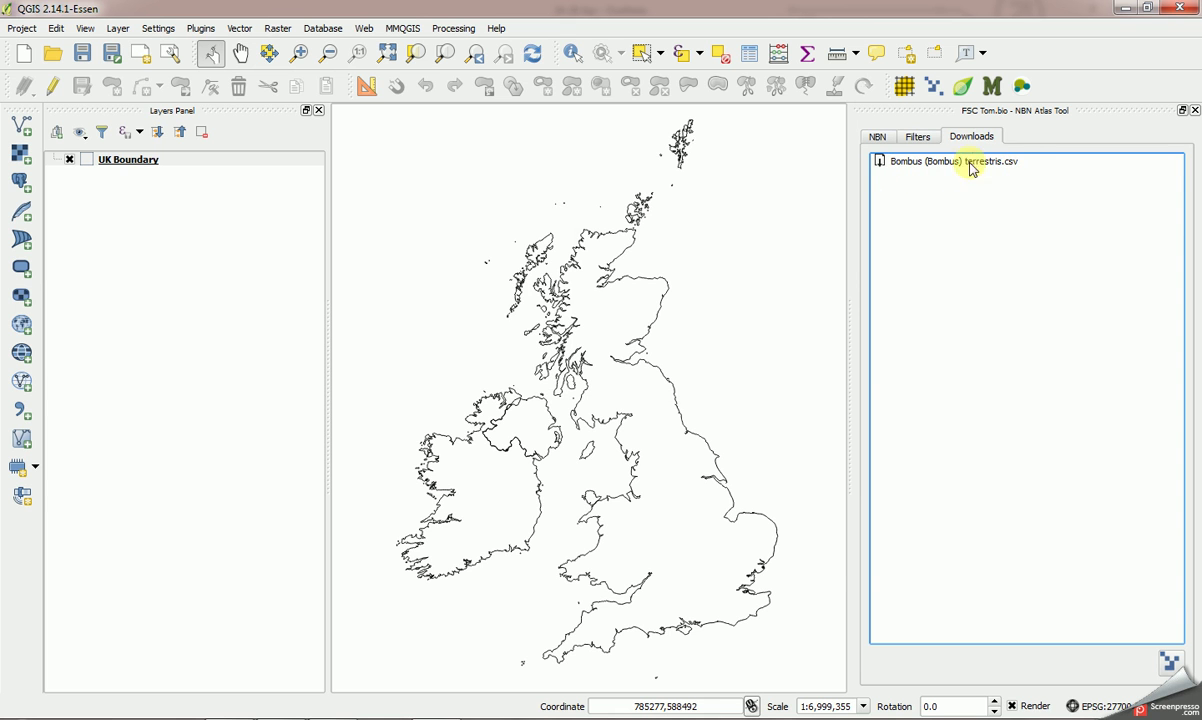
Step: Drop the Bombus terrestris filter and filter by the Bumblebee Conservation Trust's BeeWalk dataset instead
mouse_move(1015, 172)
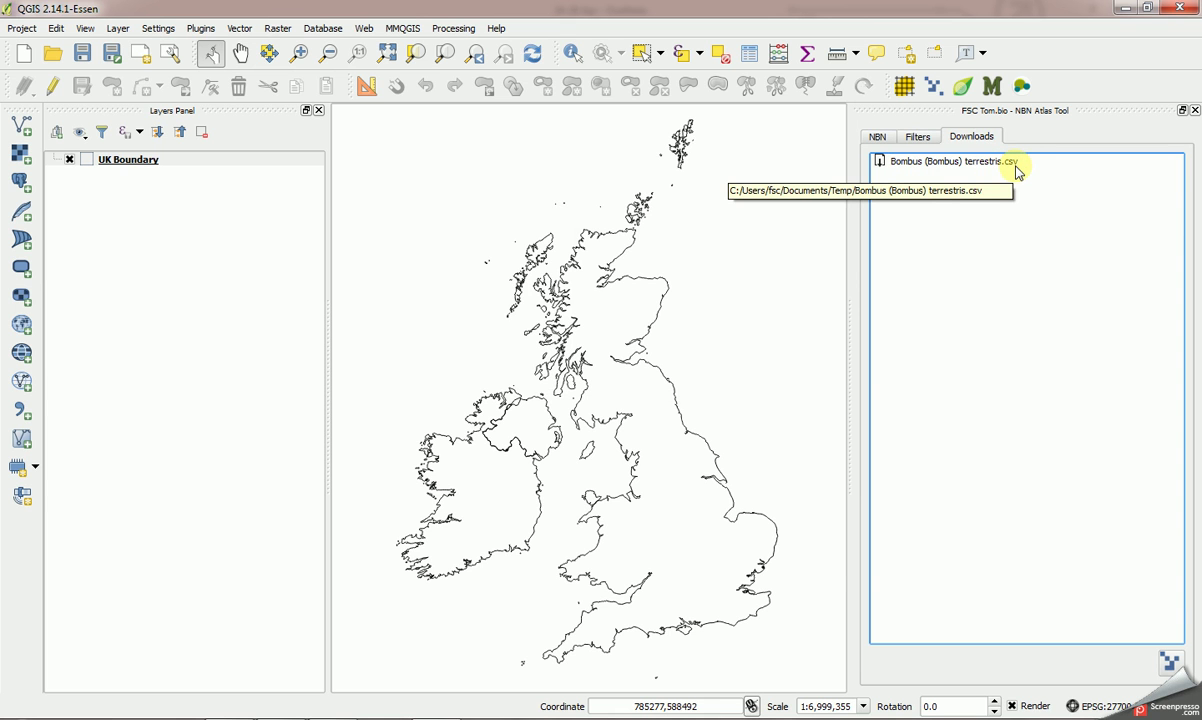
left_click(919, 138)
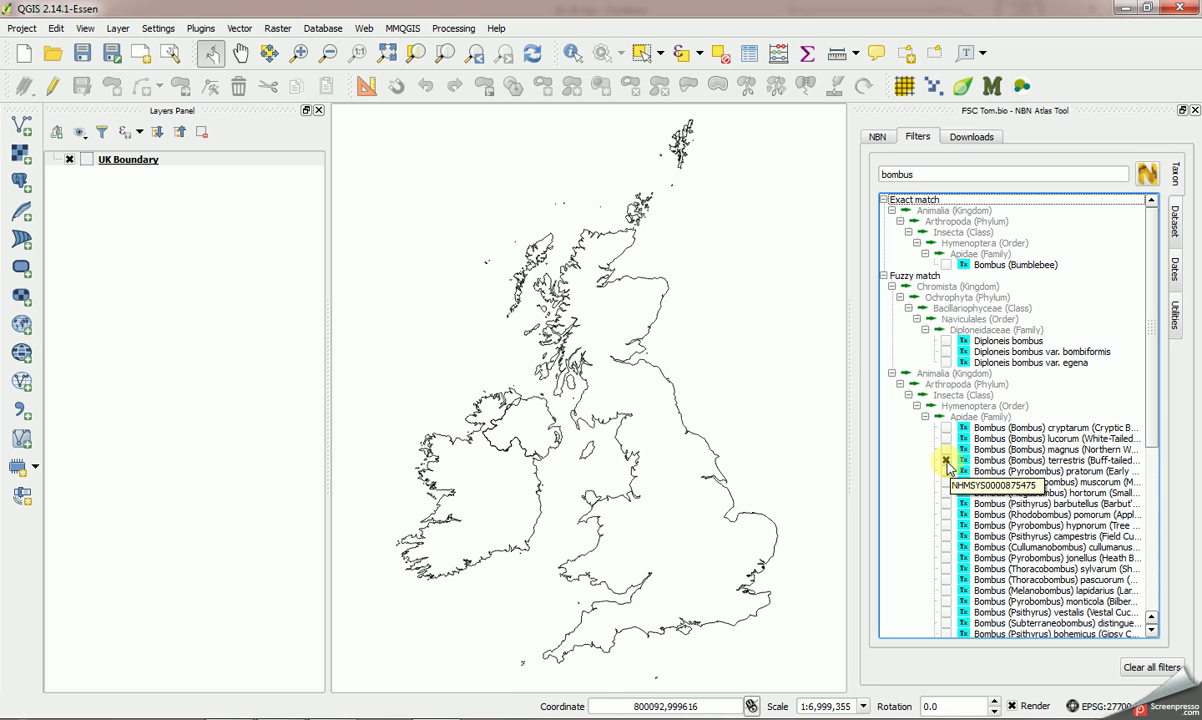
left_click(946, 461)
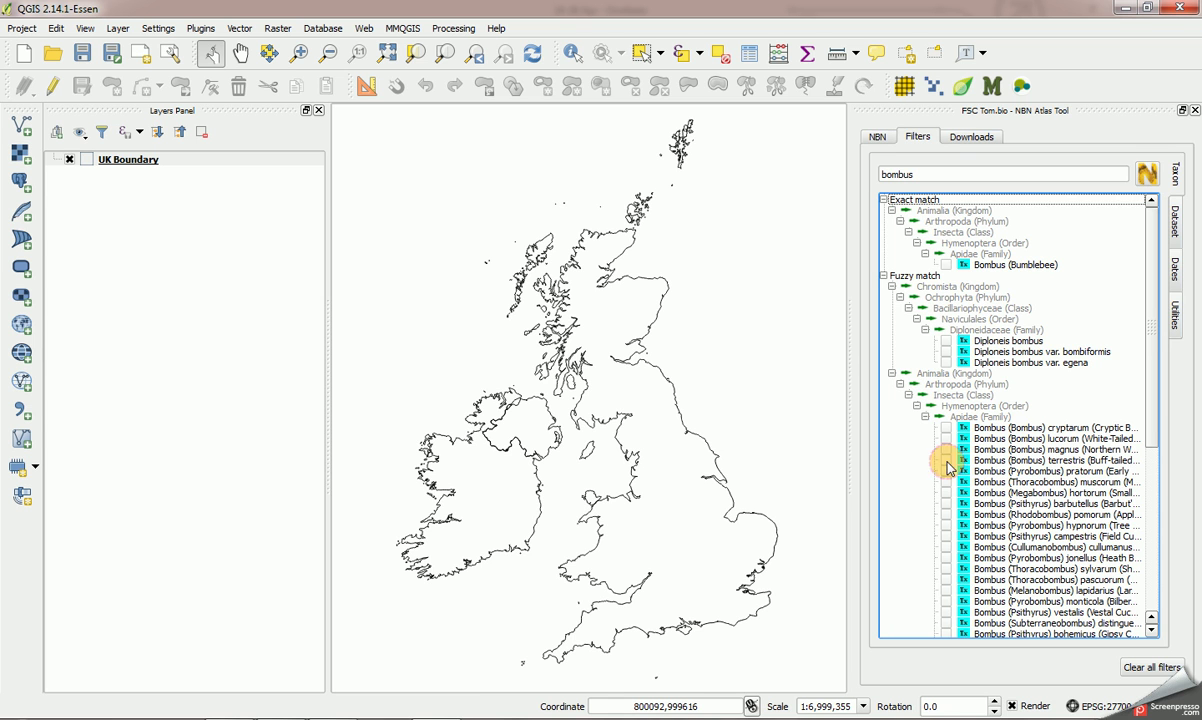
left_click(1177, 228)
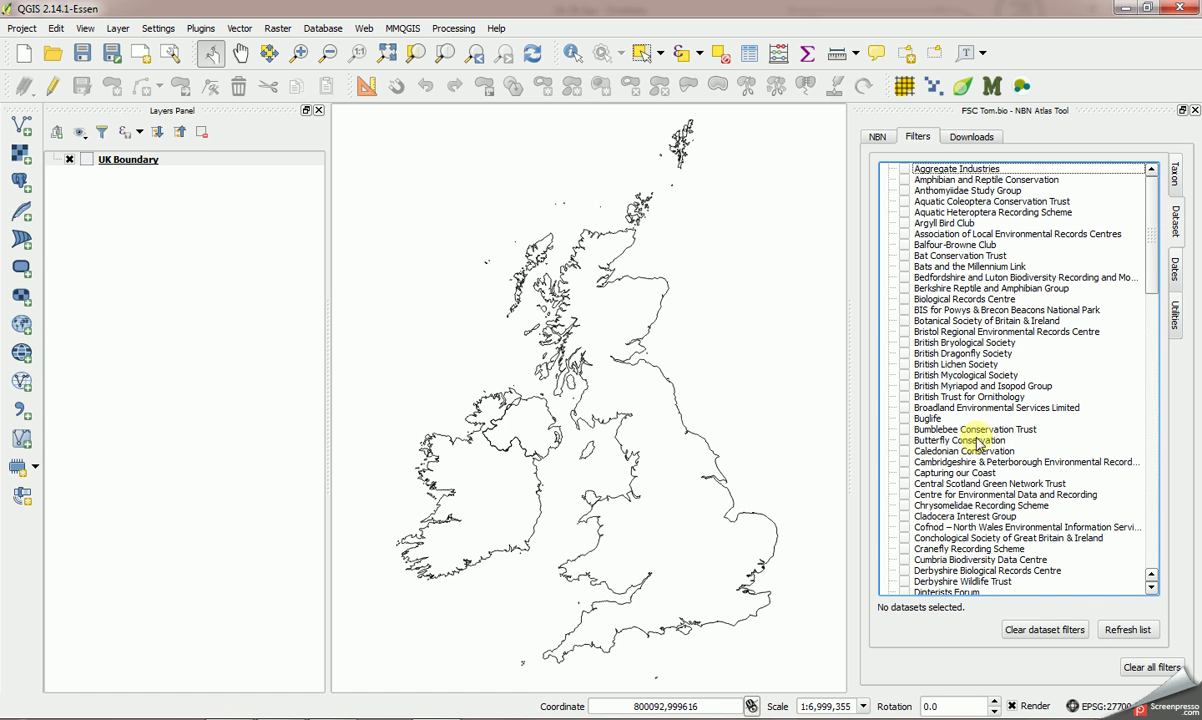
double_click(914, 430)
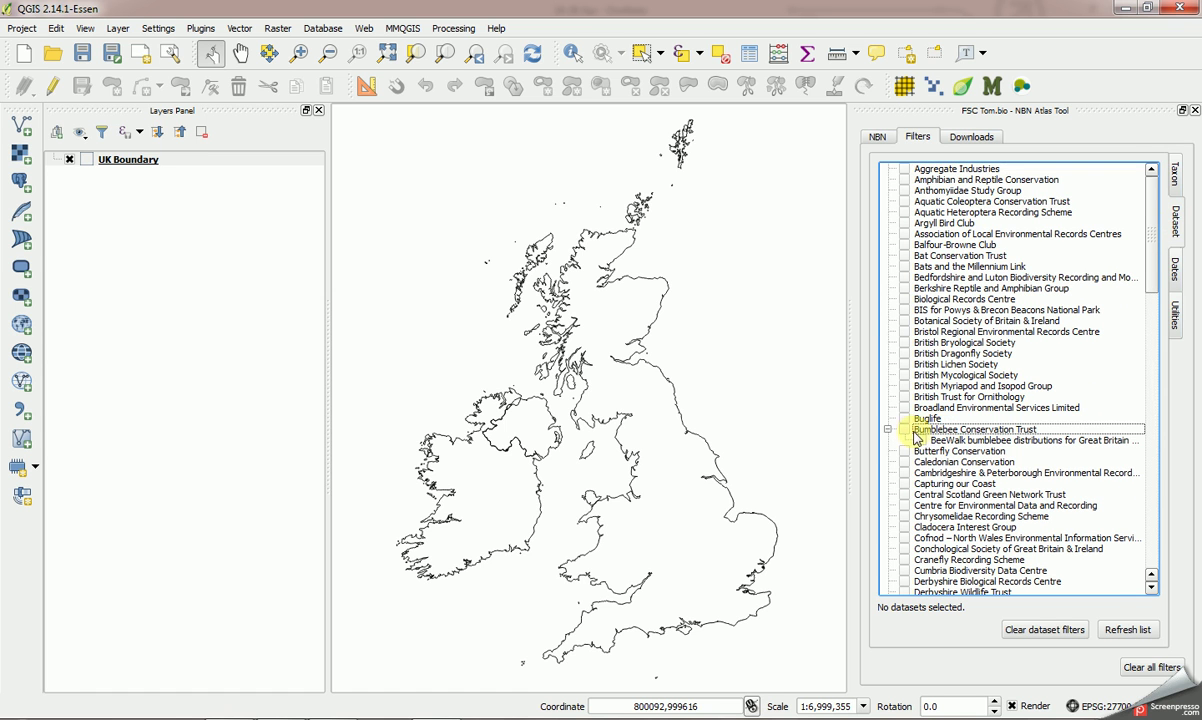
left_click(904, 430)
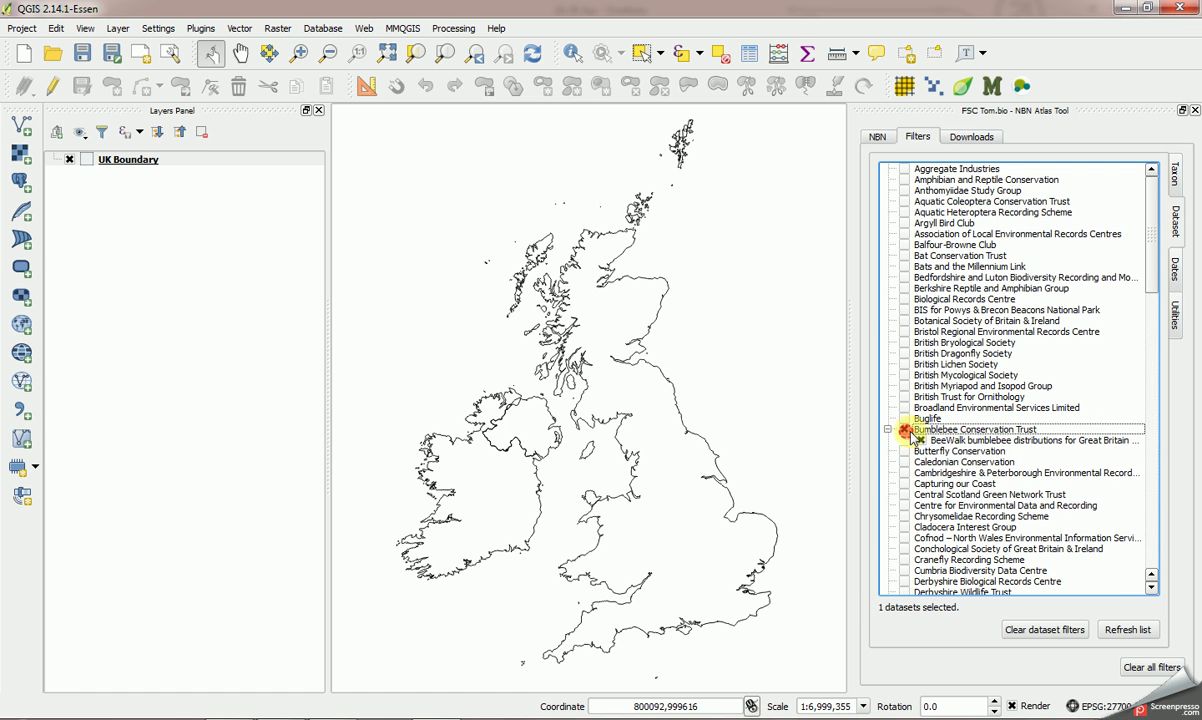
left_click(877, 140)
Step: Download the BeeWalk records as provider-dp99.csv into the Temp folder
left_click(928, 344)
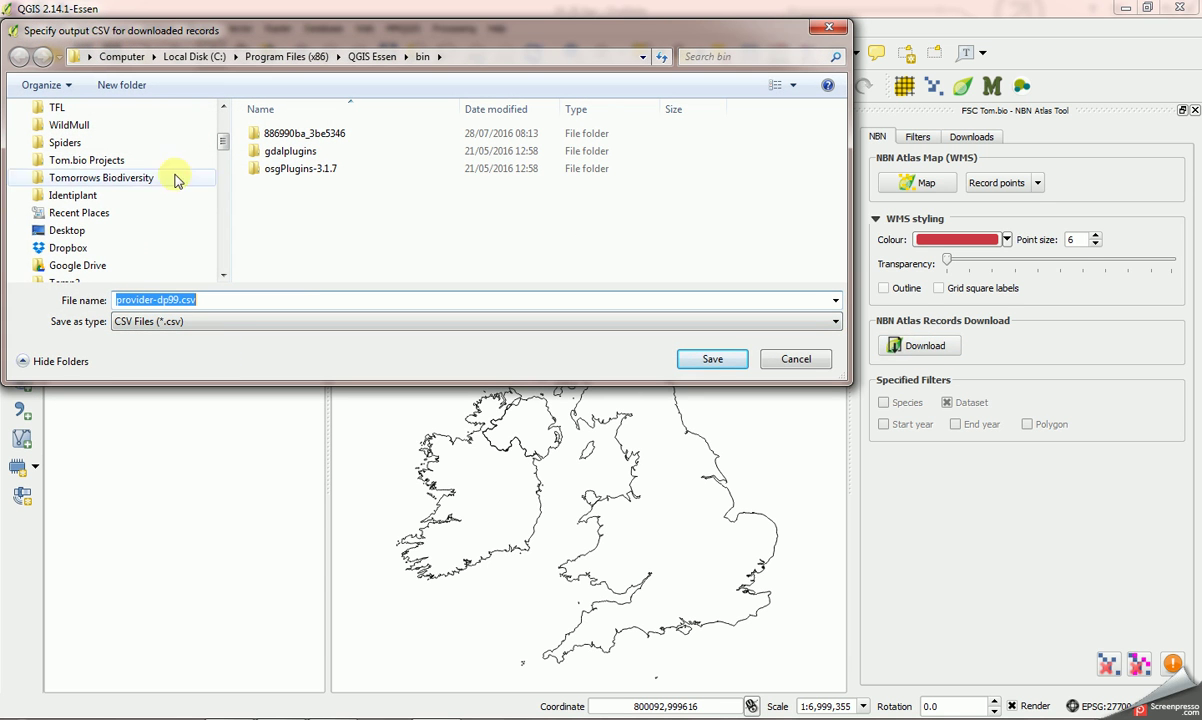
left_click_drag(223, 147, 222, 105)
left_click(70, 133)
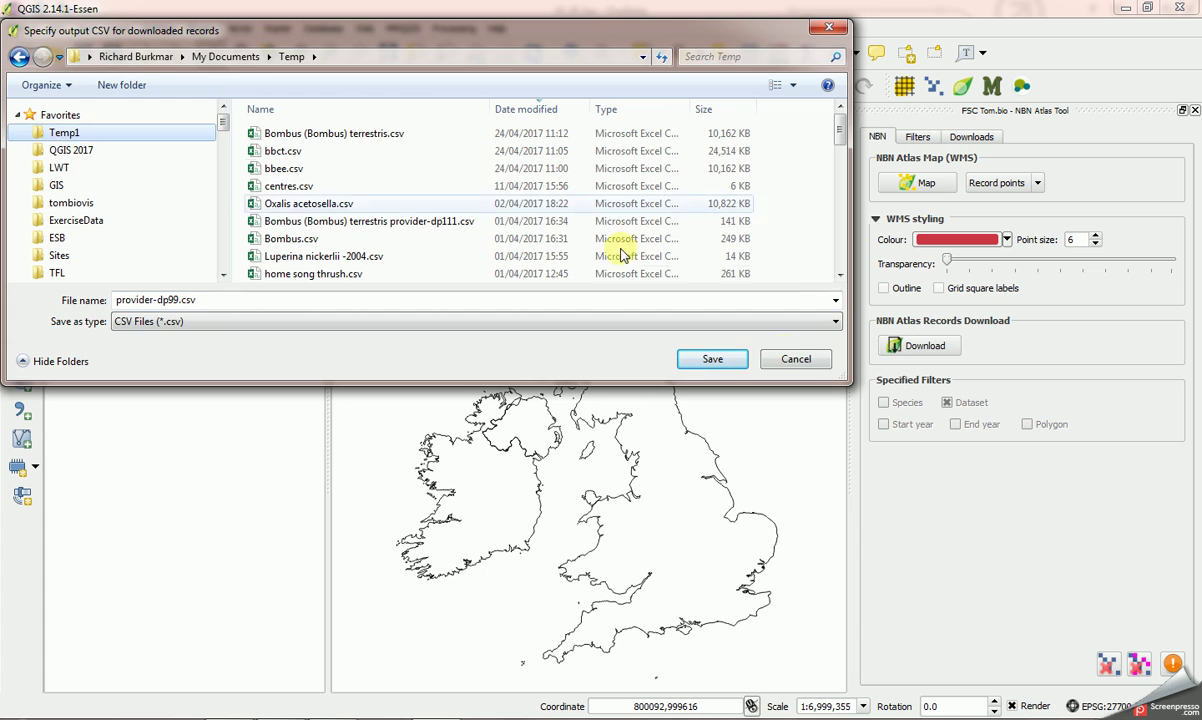
left_click(705, 360)
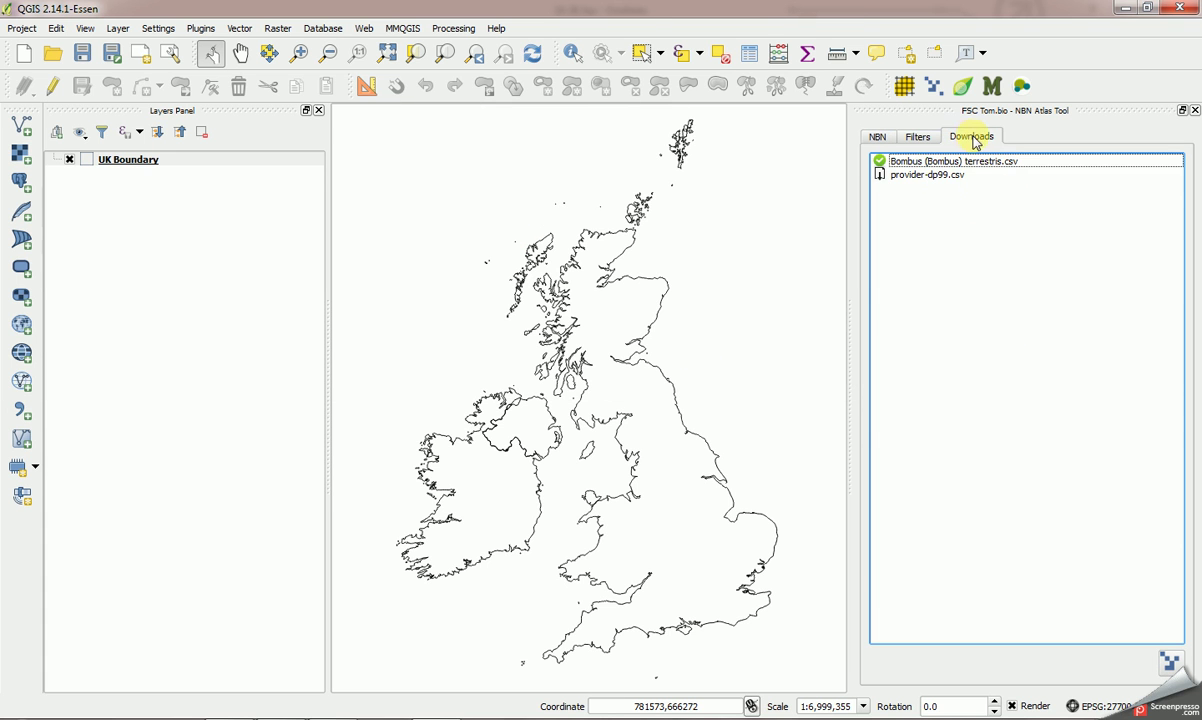
left_click(913, 140)
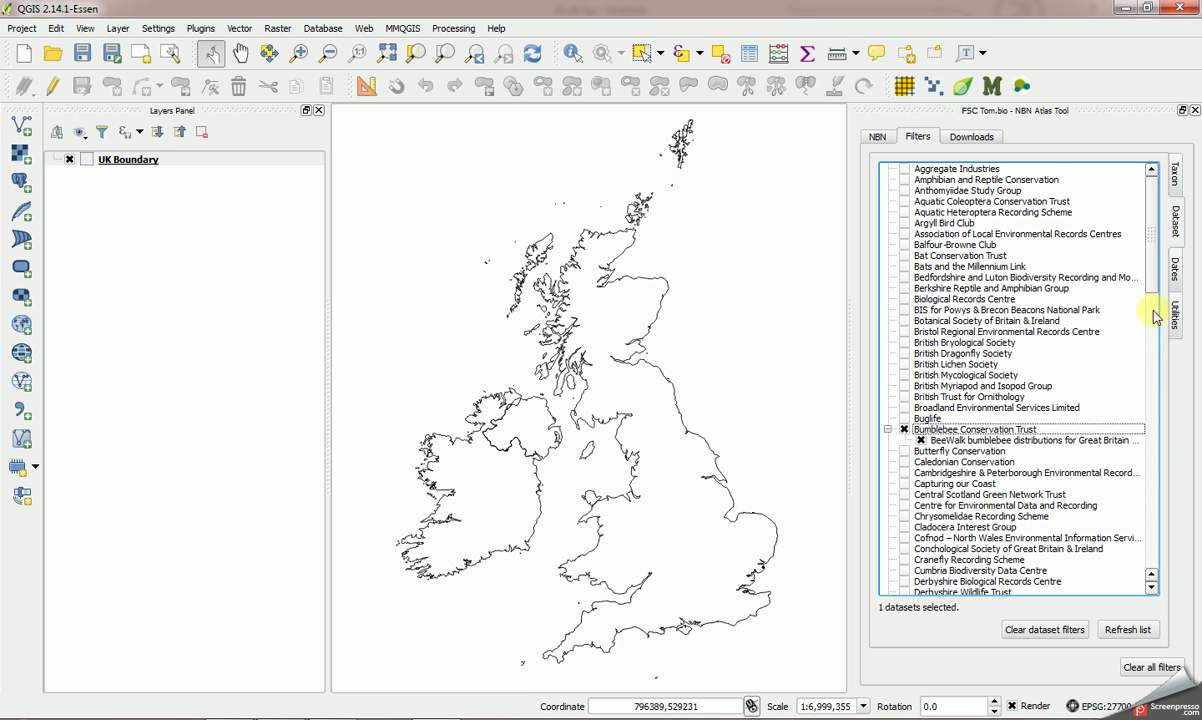
Step: Select the finished provider-dp99.csv entry in the downloads list
left_click(977, 140)
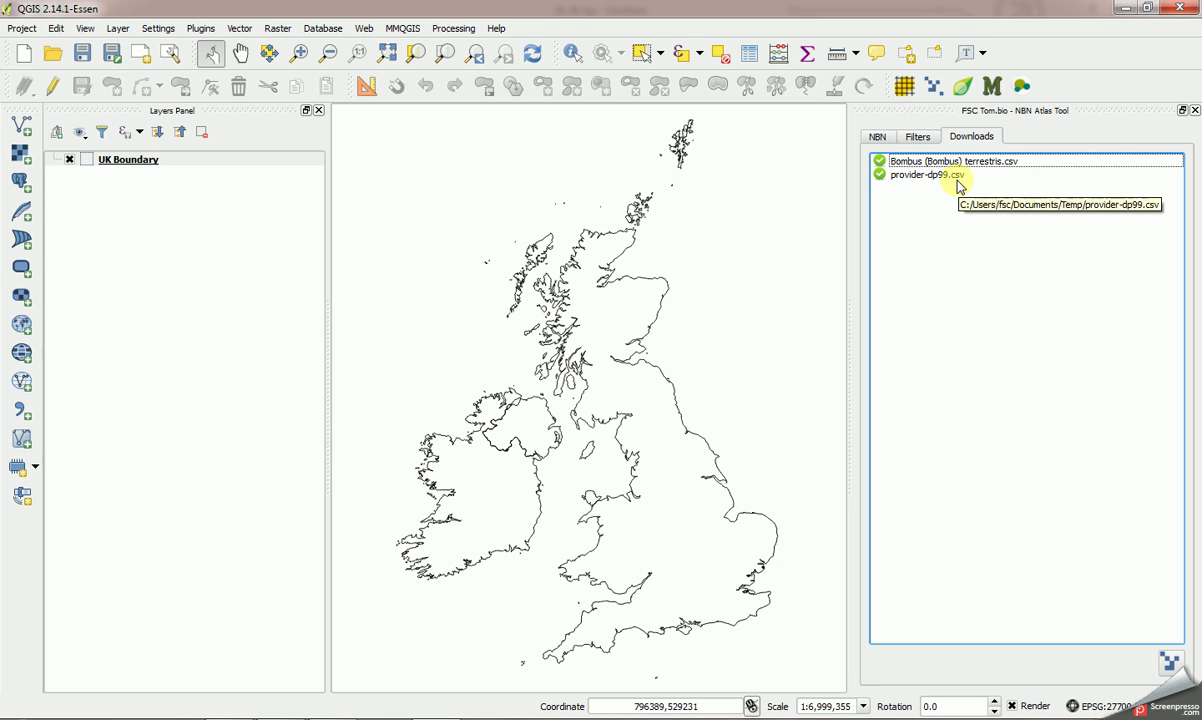
left_click(945, 176)
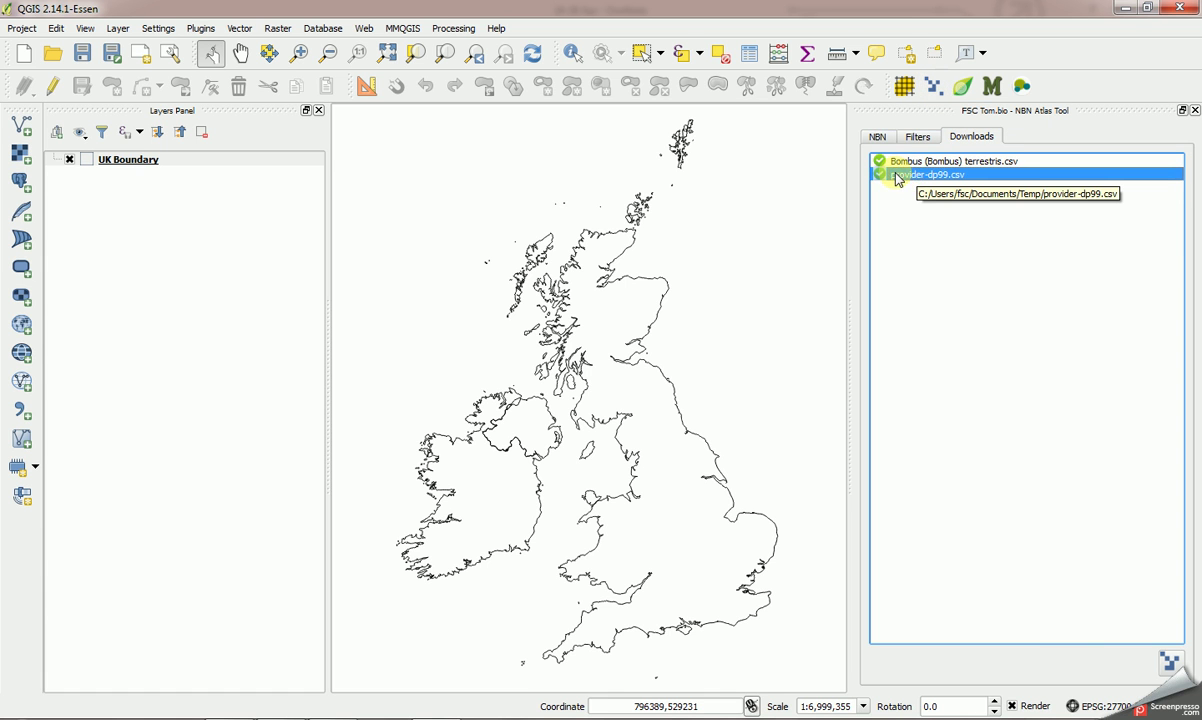
Step: Send provider-dp99.csv to the Biological Records Tool with grid _ref as the OS grid reference column
left_click(1172, 662)
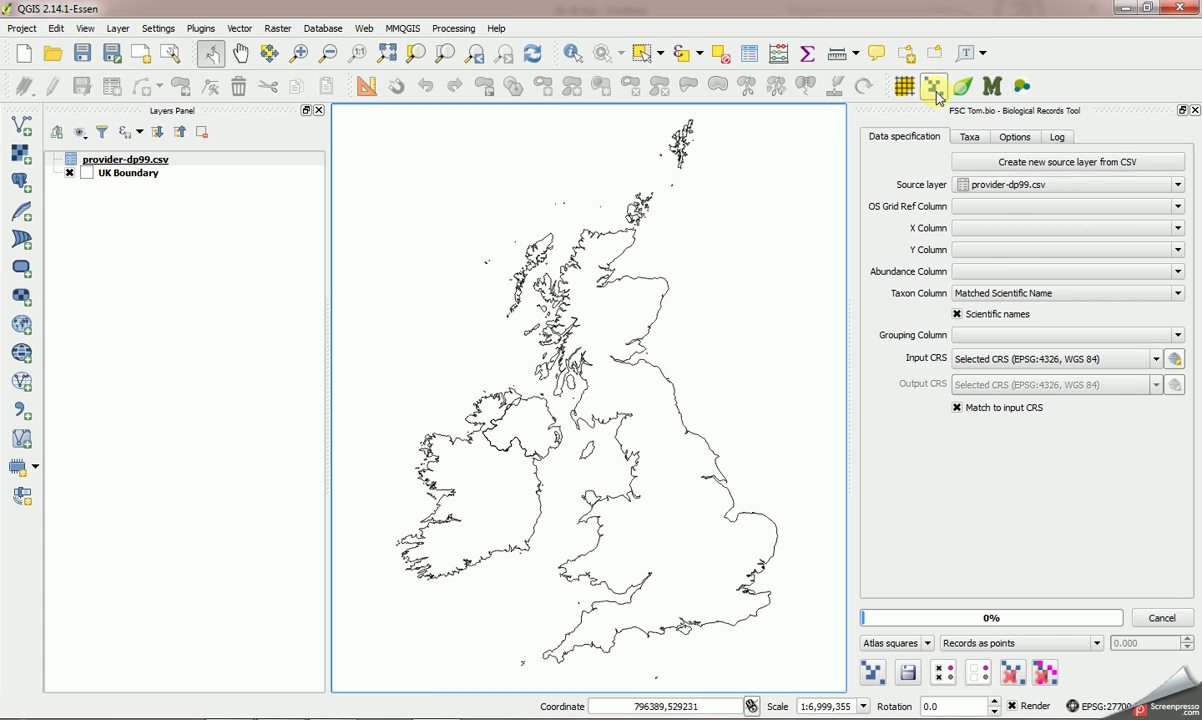
left_click(1177, 206)
left_click_drag(1177, 243, 1178, 289)
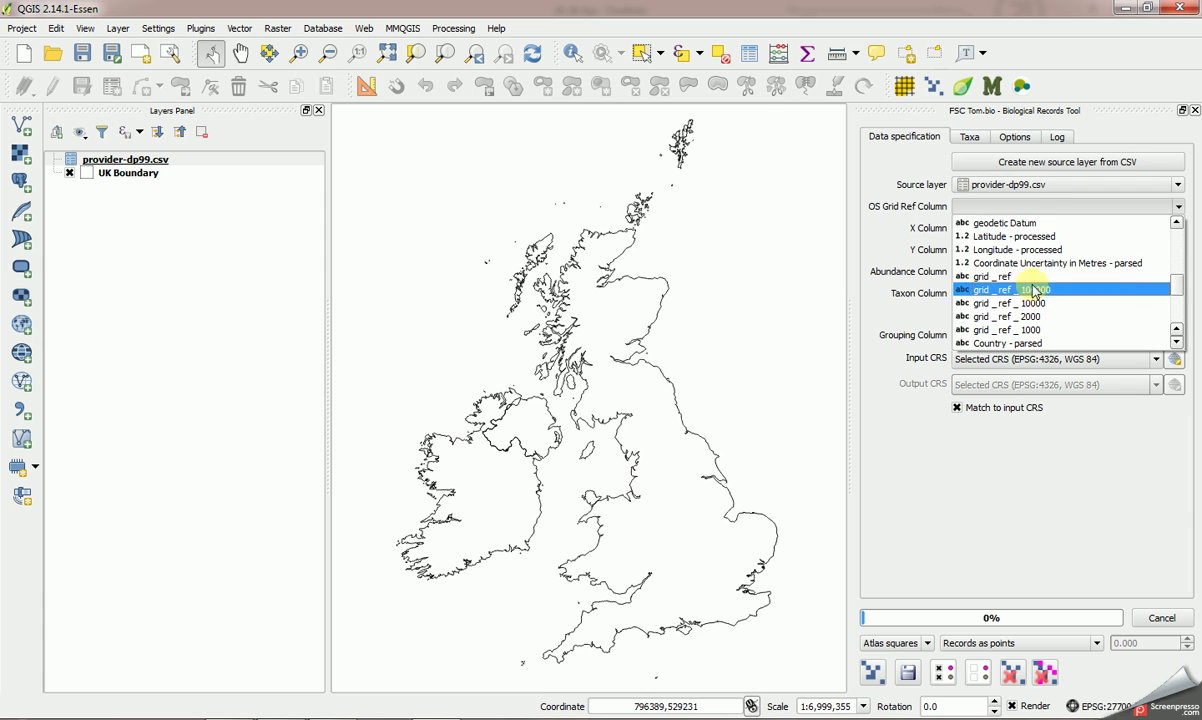
left_click(1020, 277)
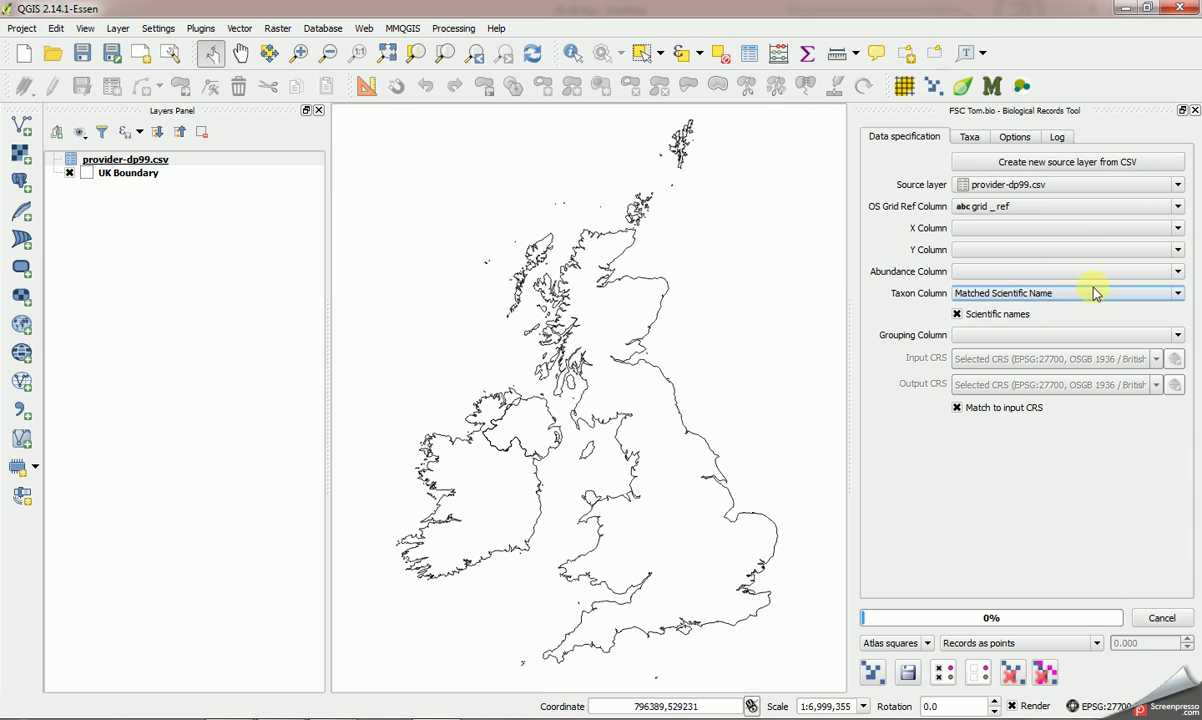
left_click(977, 146)
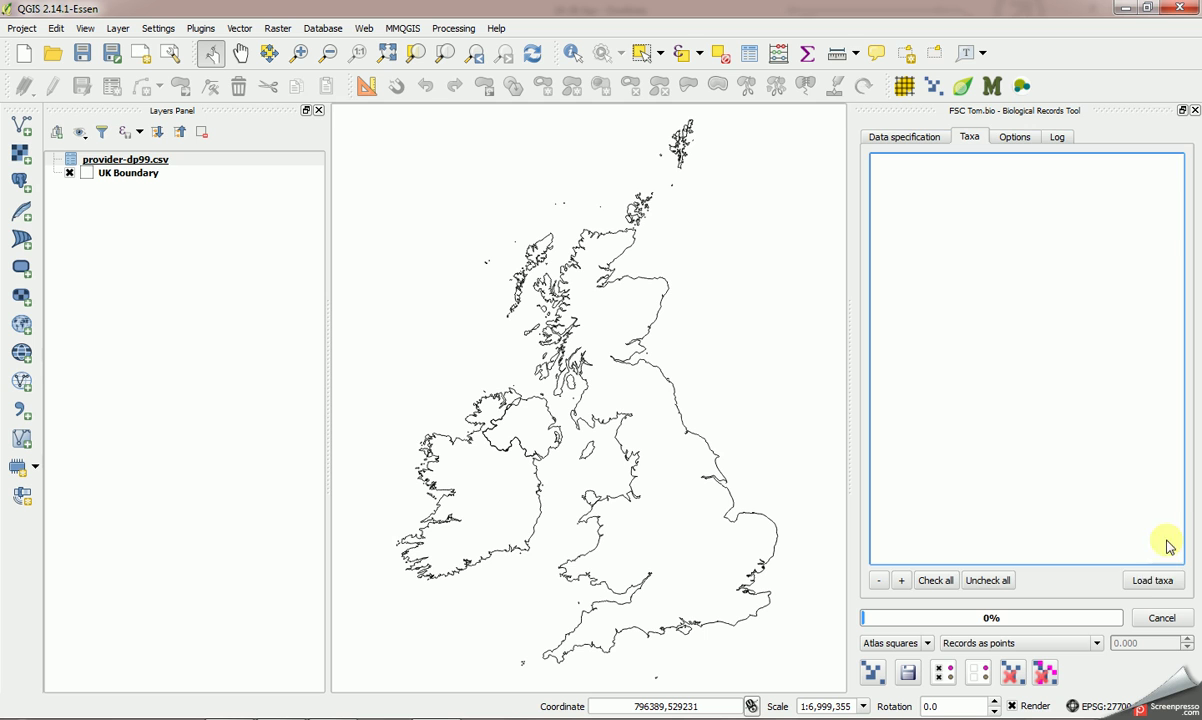
Step: Load the taxa, tick Bombus lucorum and generate its TEMP point layer
left_click(1155, 579)
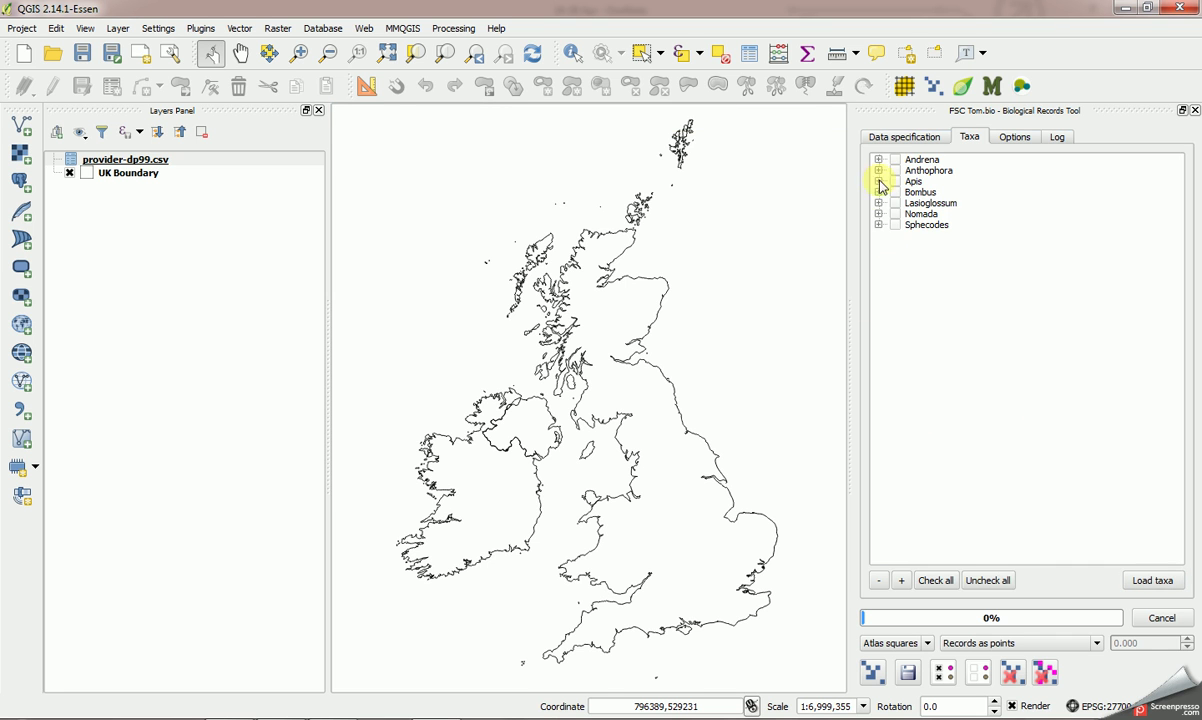
left_click(878, 192)
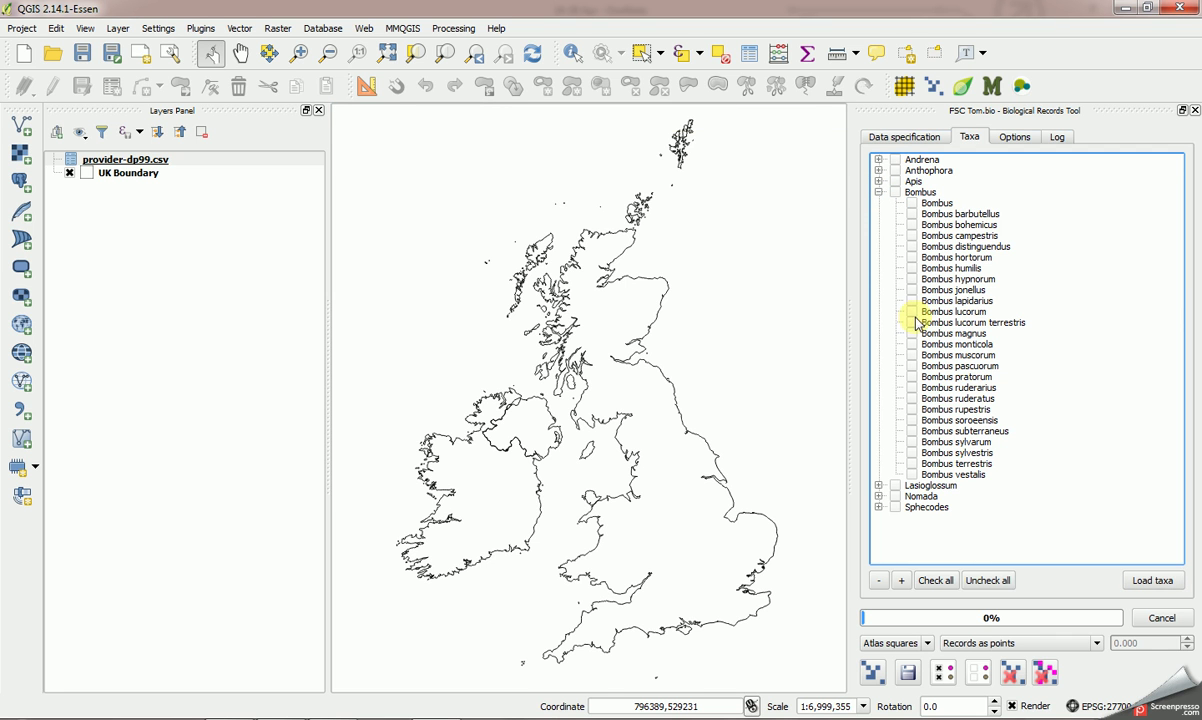
left_click(911, 312)
left_click(872, 674)
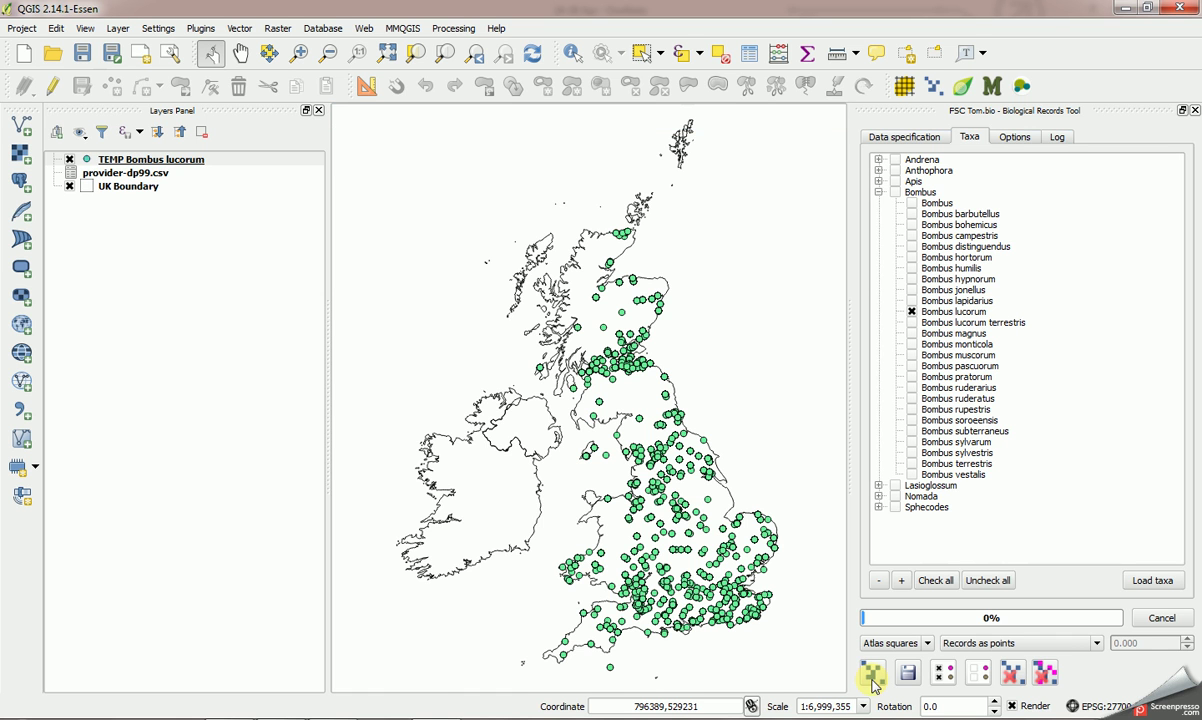
Step: Swap Bombus lucorum for Bombus hypnorum and generate its red point layer
left_click(911, 311)
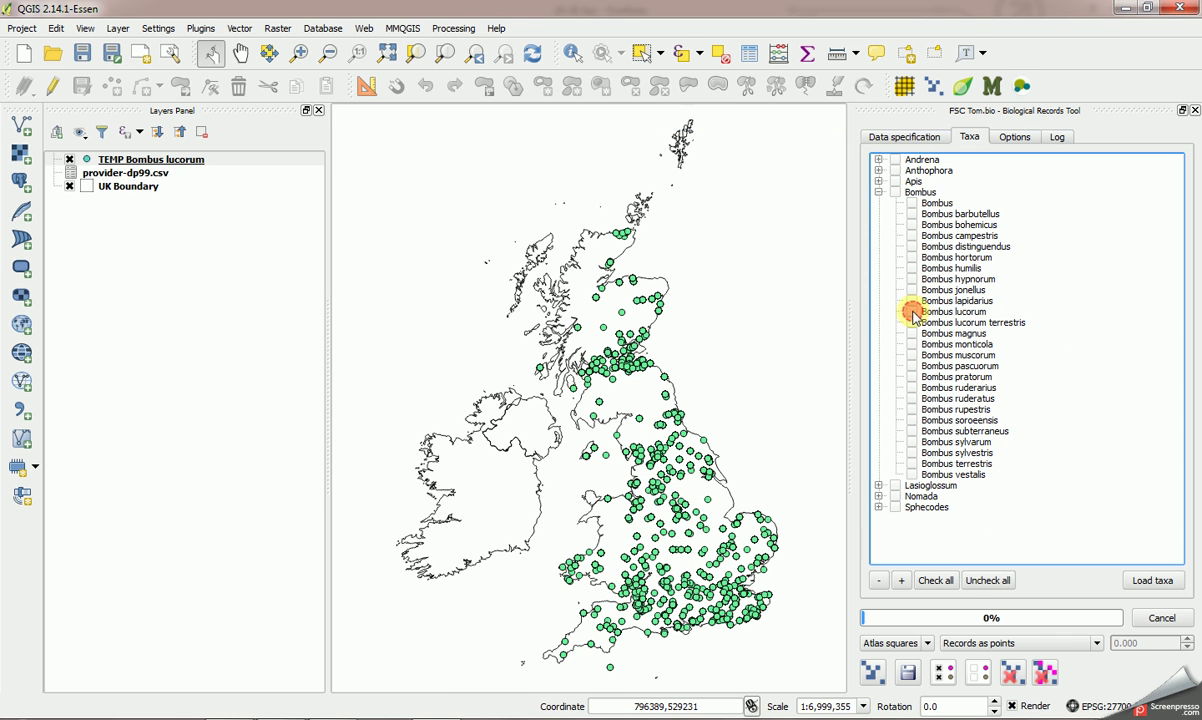
left_click(912, 279)
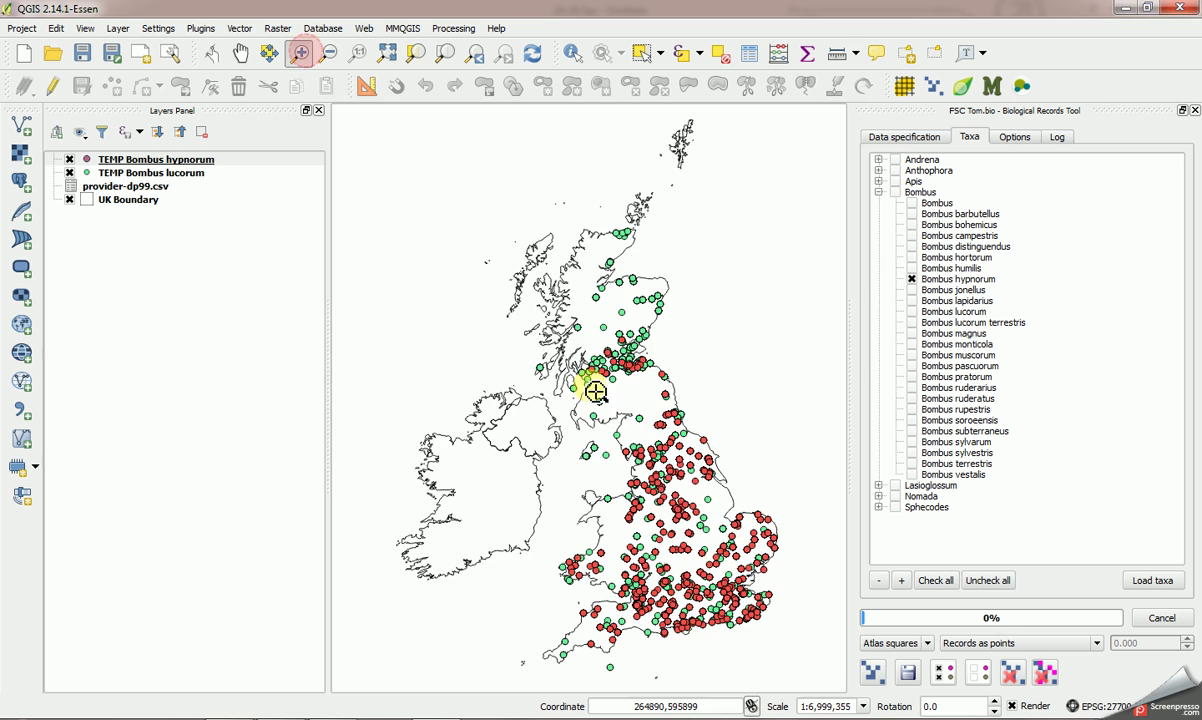
left_click_drag(553, 312, 650, 380)
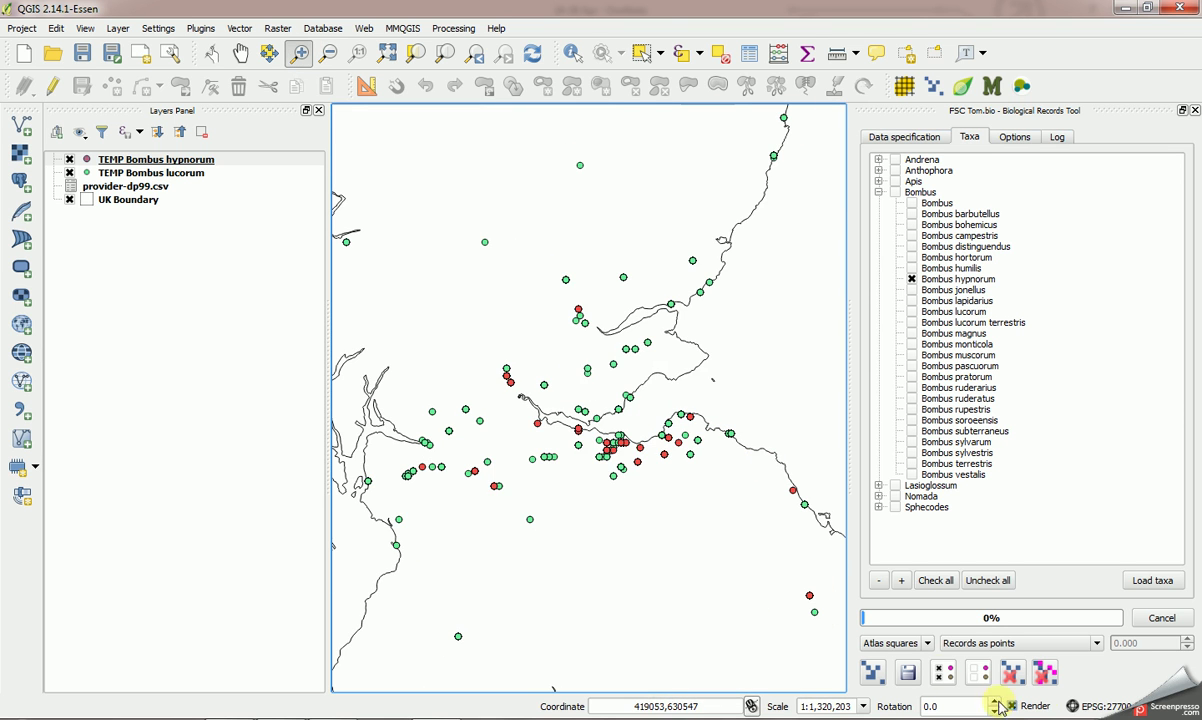
left_click_drag(441, 326, 740, 500)
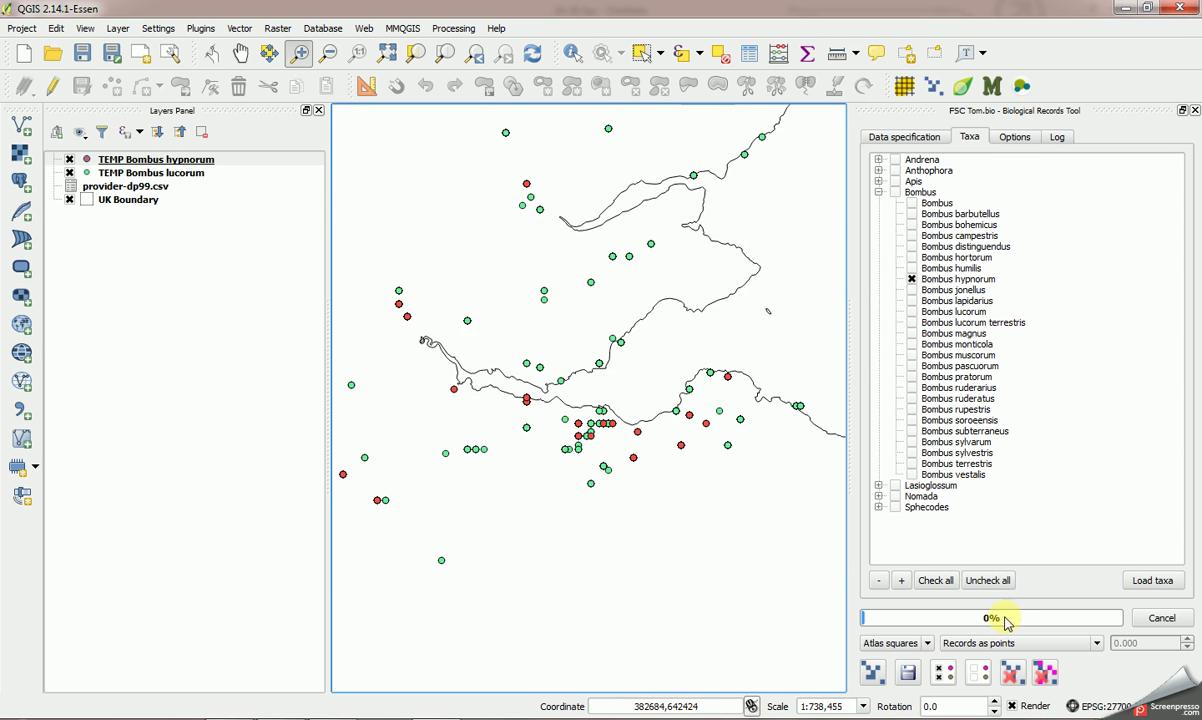
scroll(688, 439, "down", 3)
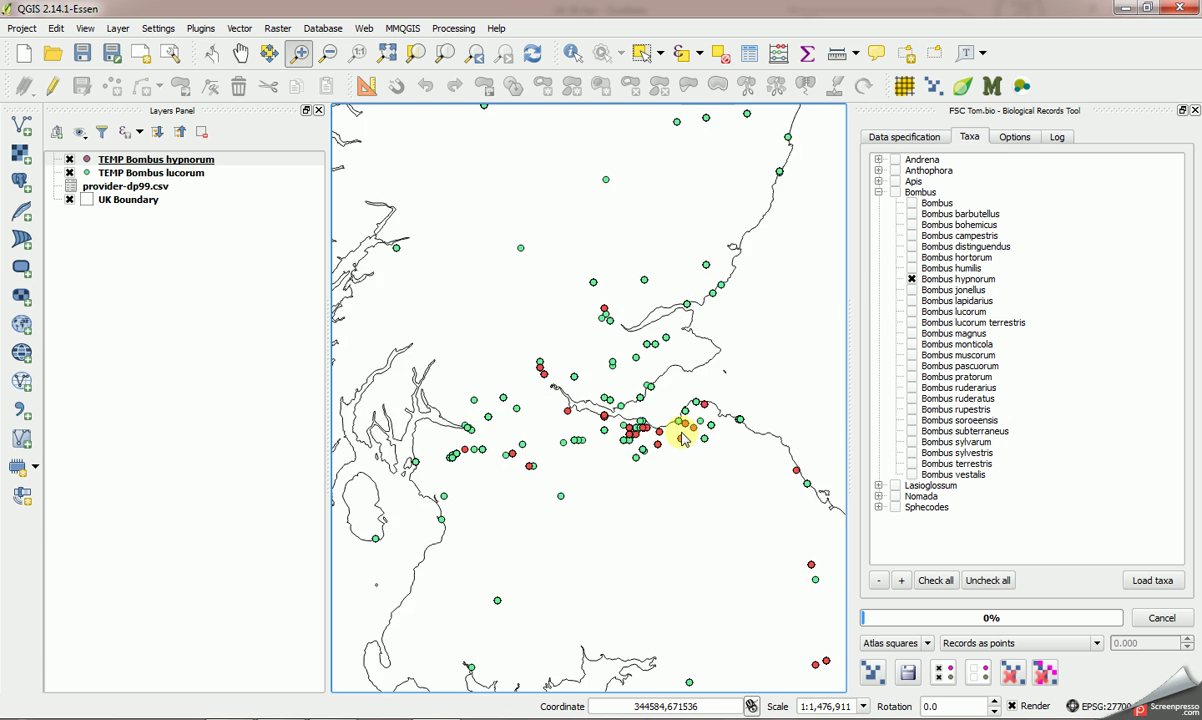